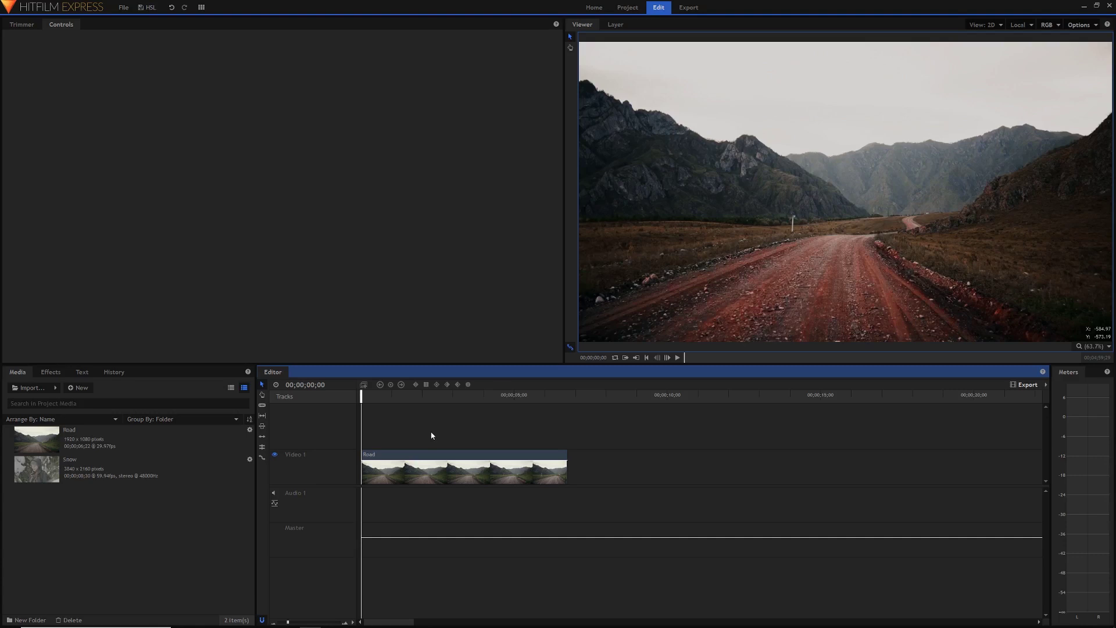
- Compare the ungraded Road footage in the Trimmer against the red-graded Road clip on the timeline
left_click(81, 439)
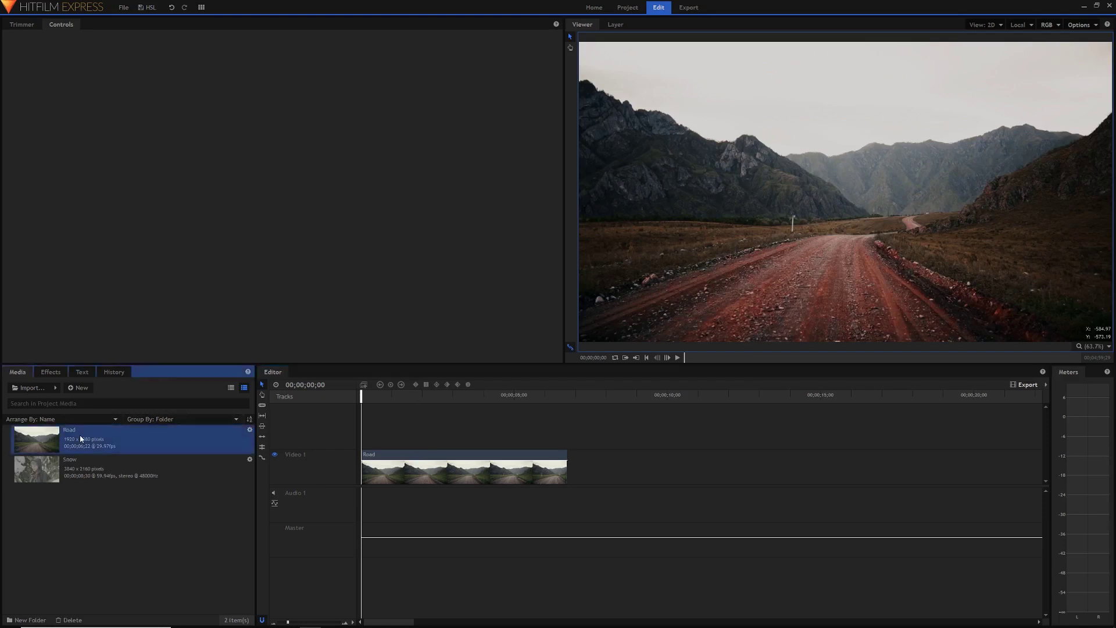
left_click(22, 25)
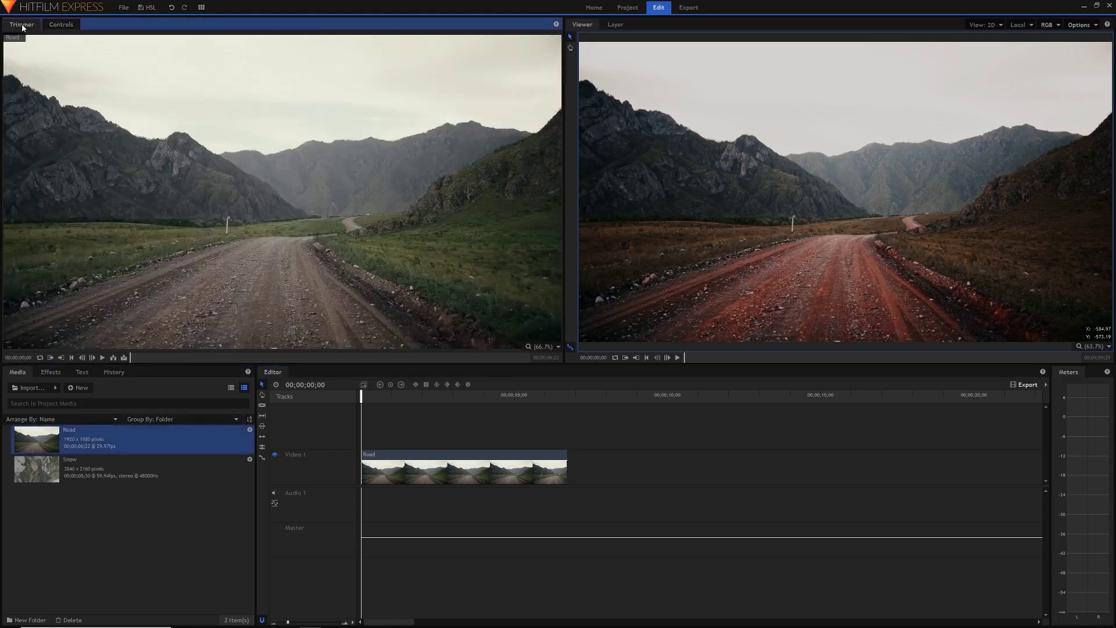
left_click_drag(141, 358, 416, 357)
left_click_drag(361, 396, 263, 417)
left_click(497, 458)
left_click(142, 430)
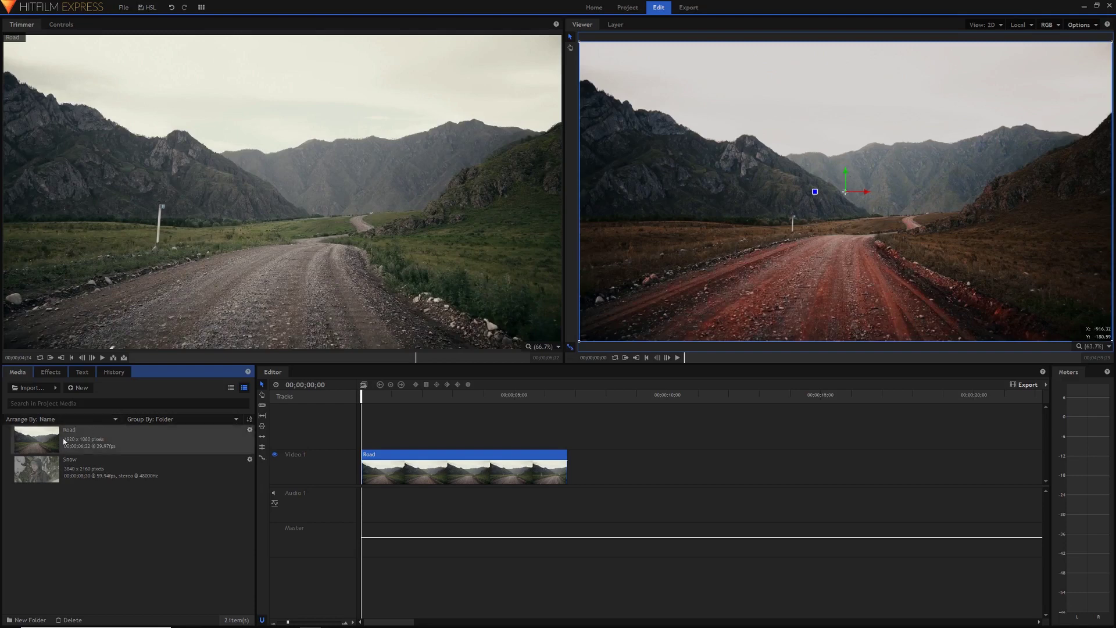
- Place an ungraded Road copy on a new Video 2 track, toggling its visibility to compare with the grade
left_click_drag(43, 441, 362, 446)
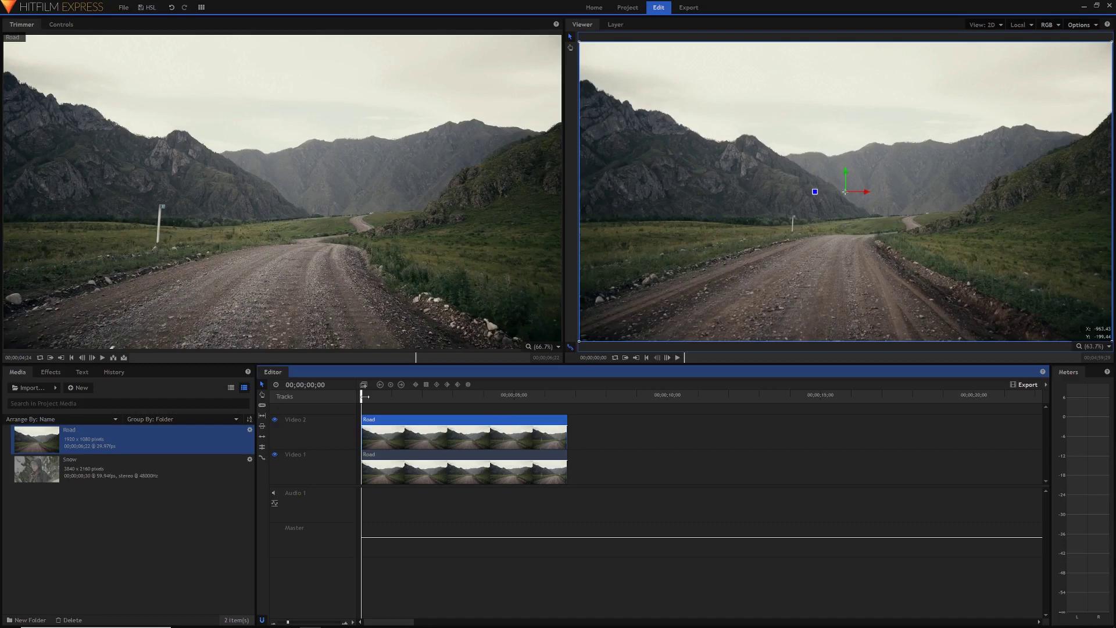
left_click(275, 419)
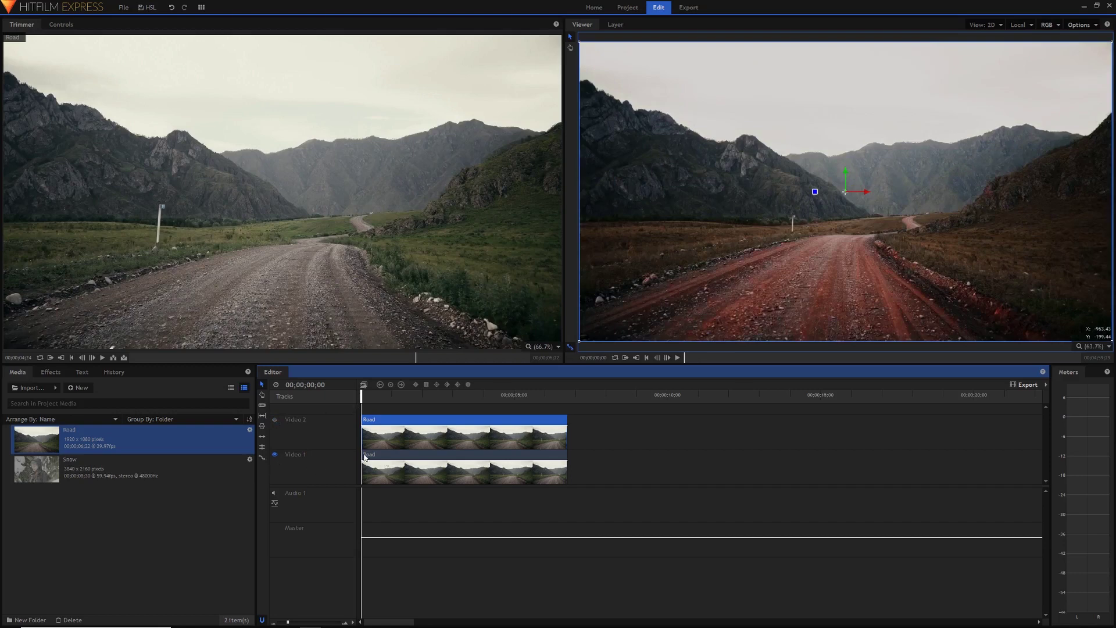
left_click(274, 419)
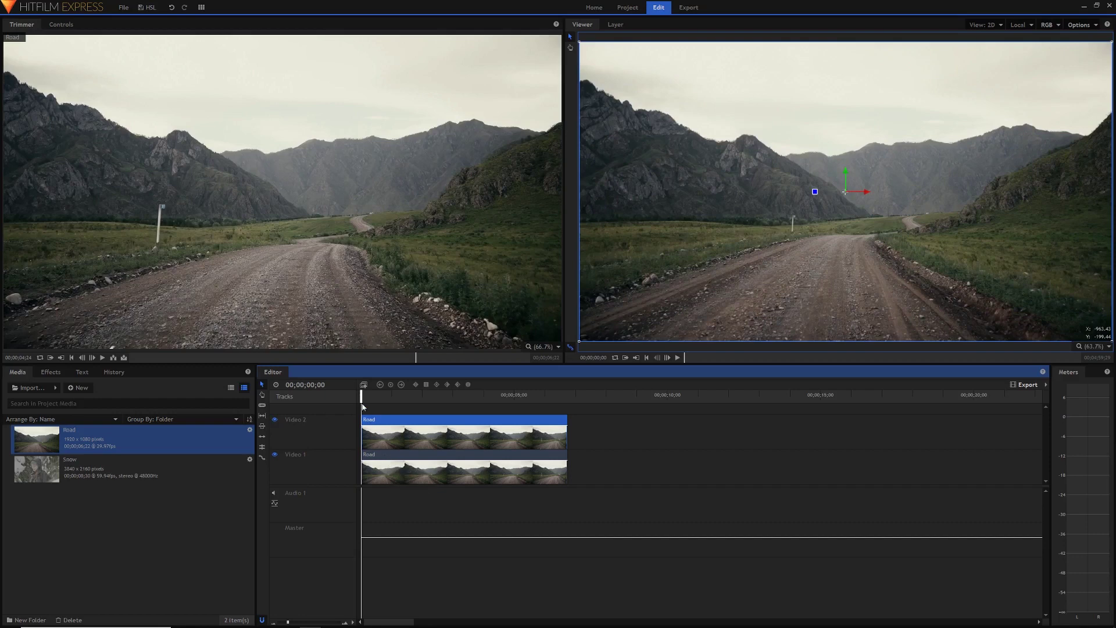
- Trim the Video 2 Road clip to end near the five-second mark and play the cut
left_click_drag(361, 397, 405, 402)
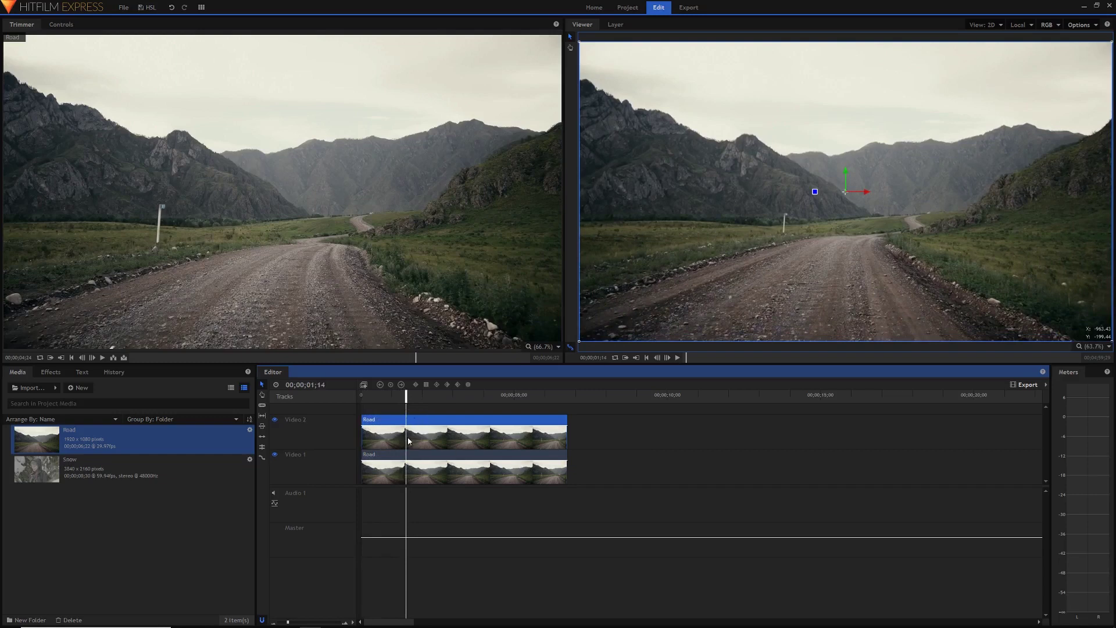
left_click(514, 402)
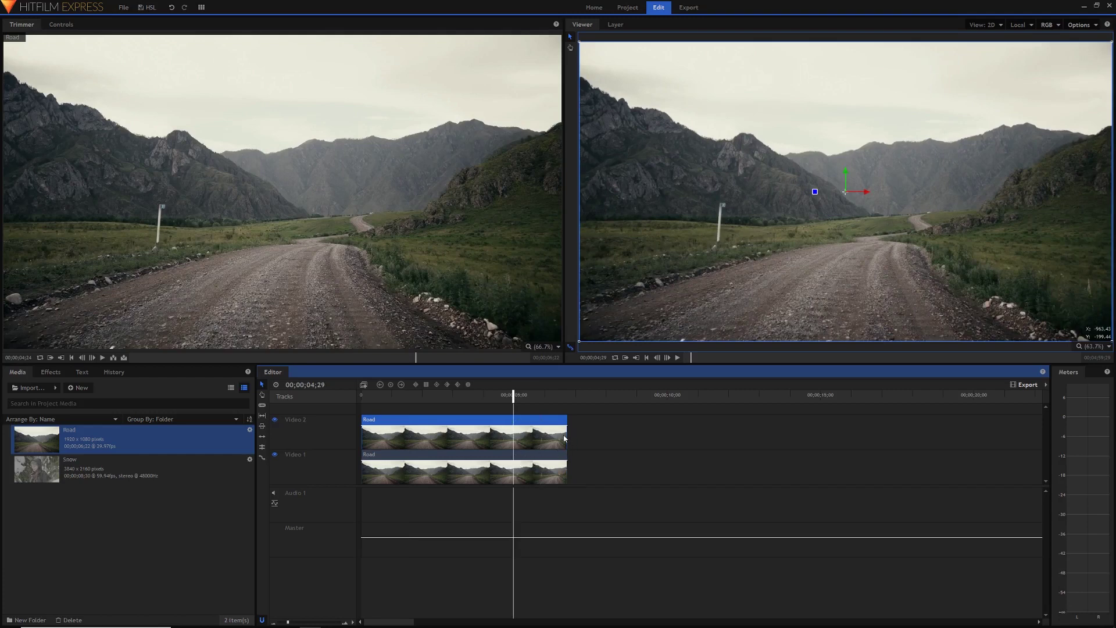
left_click_drag(570, 431, 504, 402)
key("space")
key("space")
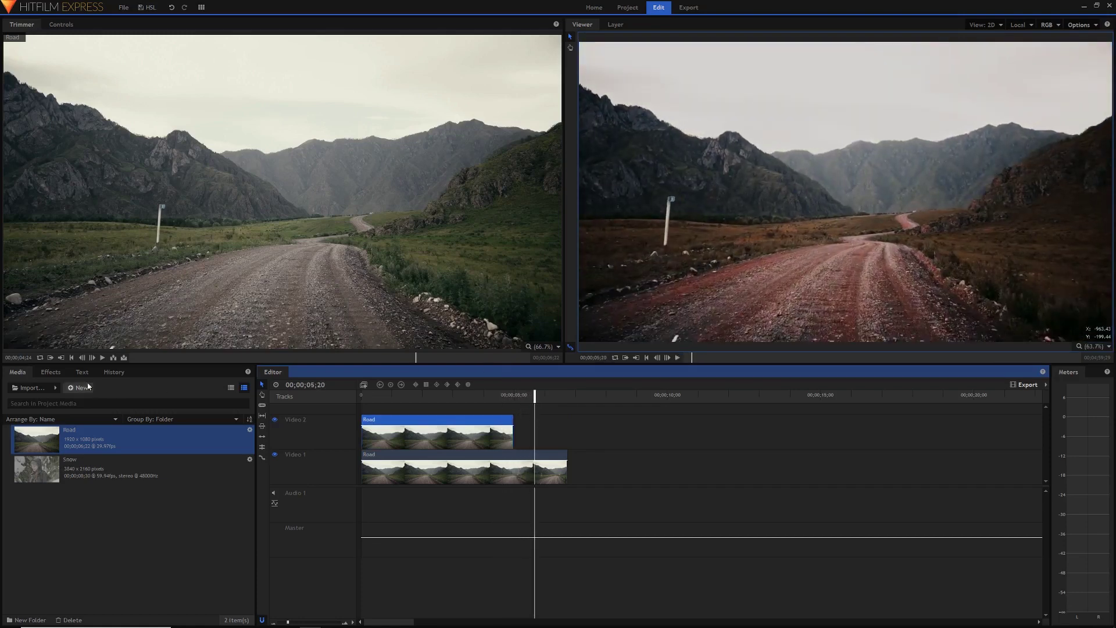
- Drop Linear Wipe from Transitions - Video > Wipe onto the end of the Video 2 Road clip
left_click(56, 375)
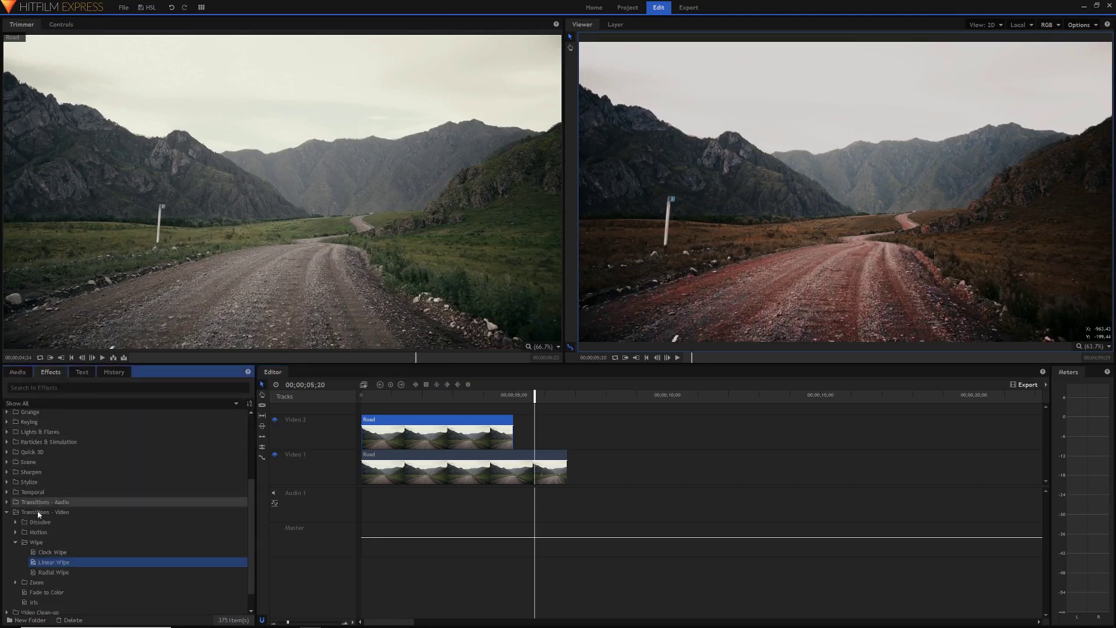
left_click(15, 542)
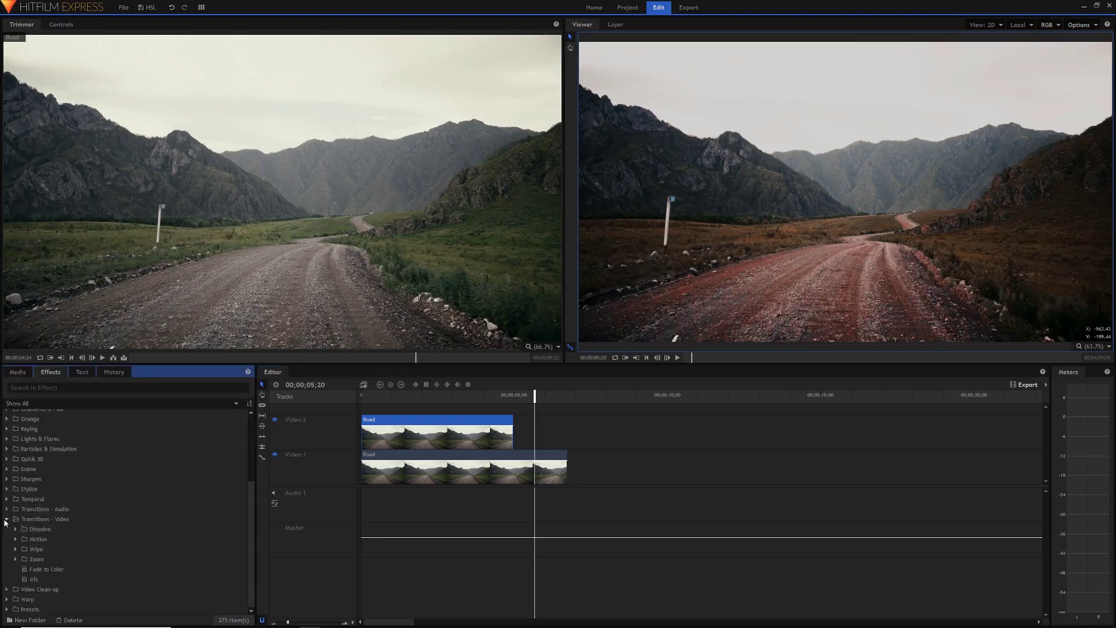
left_click(7, 519)
scroll(79, 472, "up", 3)
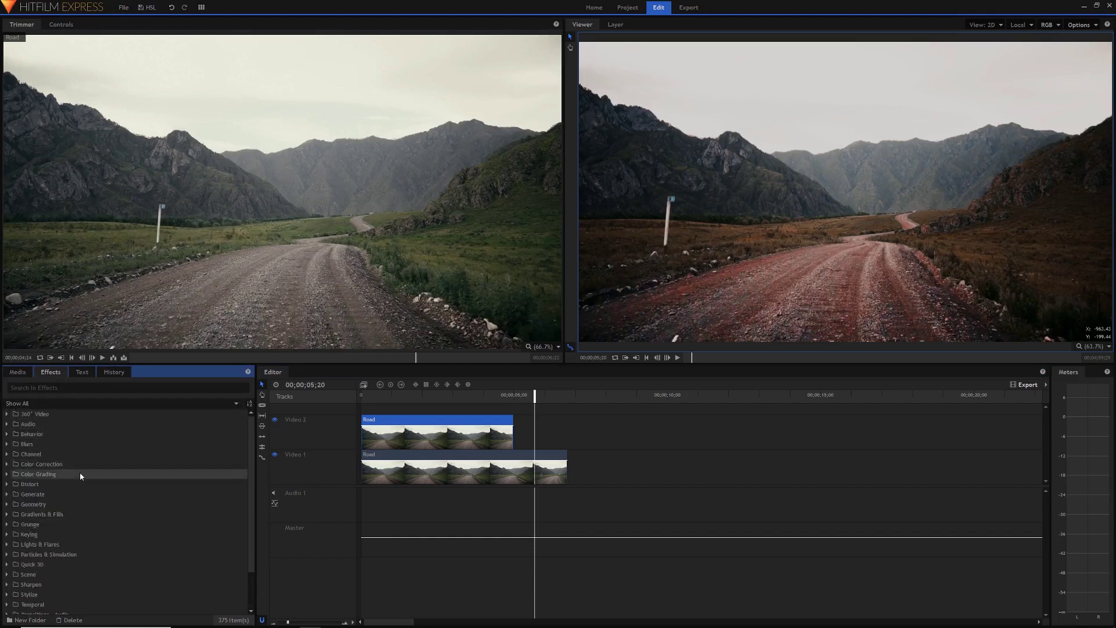
scroll(79, 472, "down", 3)
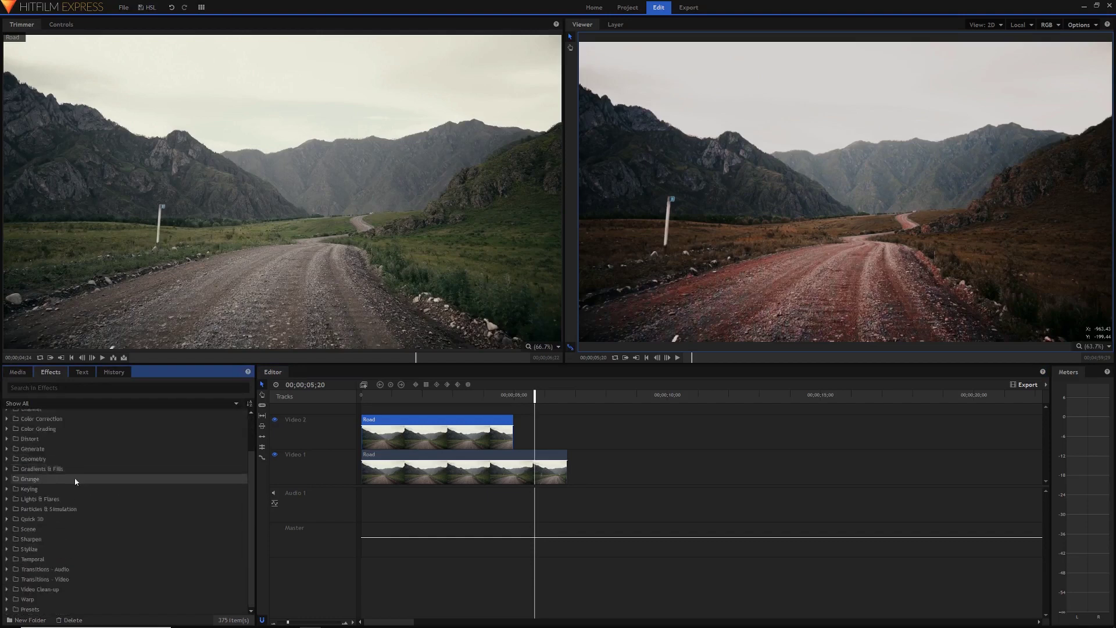
left_click(6, 580)
scroll(9, 576, "down", 4)
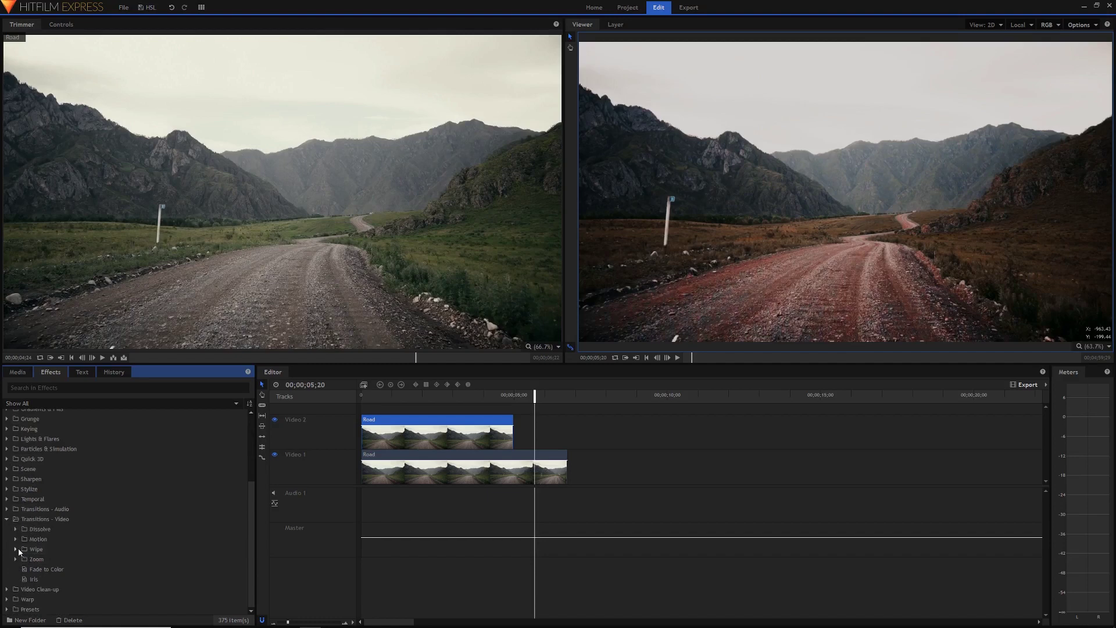
left_click(16, 550)
scroll(41, 547, "down", 2)
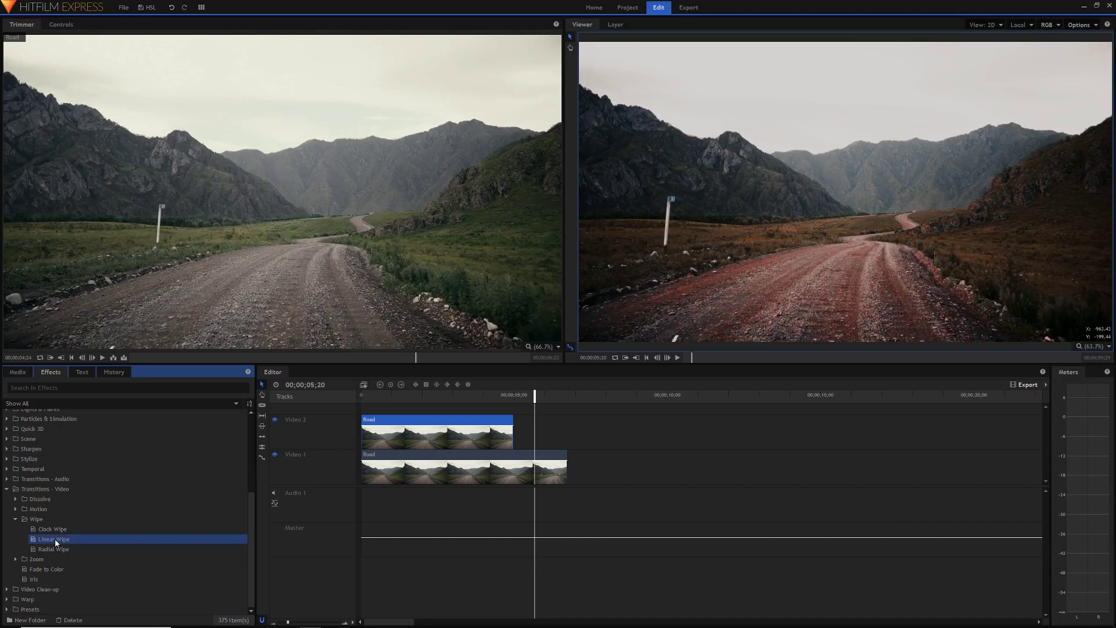
left_click_drag(54, 539, 505, 423)
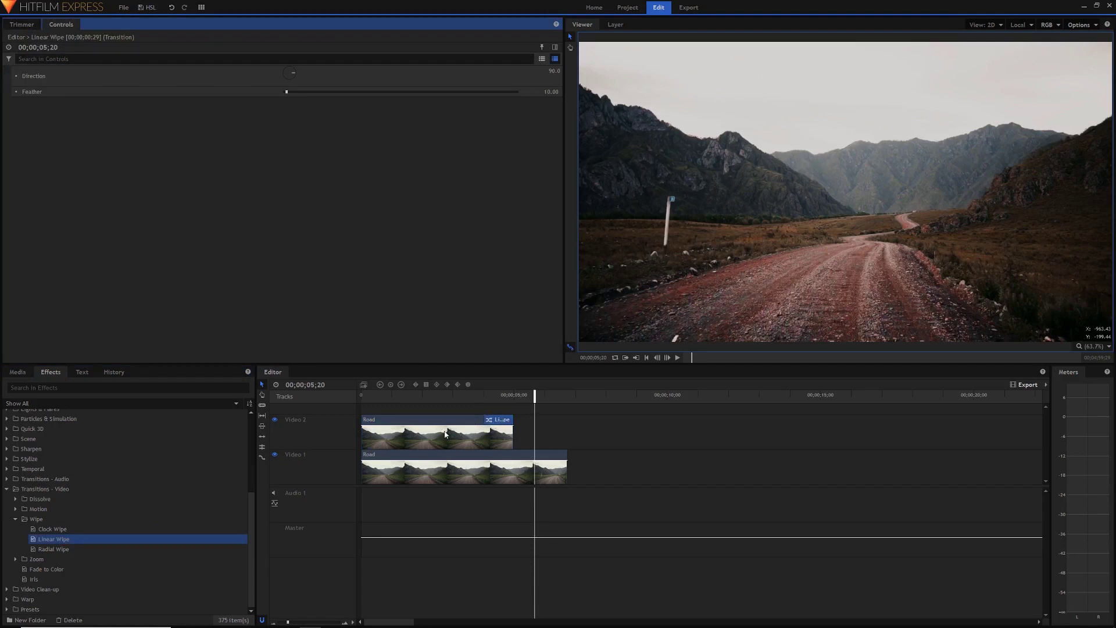
- Stretch the Linear Wipe to about 3 seconds 21 frames and play it back from the start
left_click_drag(54, 539, 492, 423)
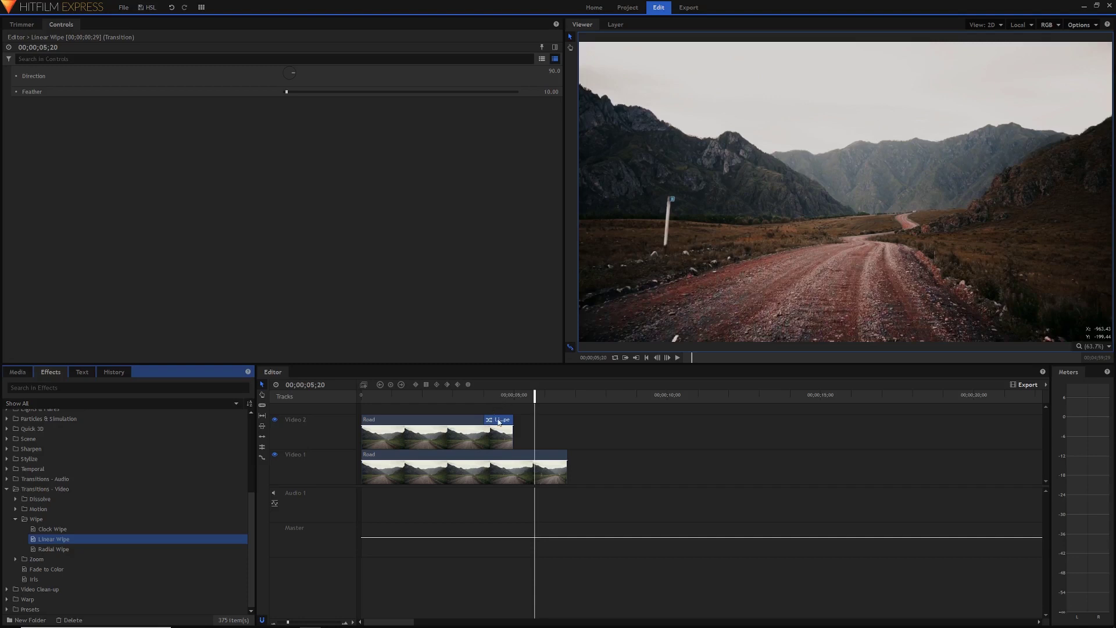
left_click_drag(482, 419, 404, 437)
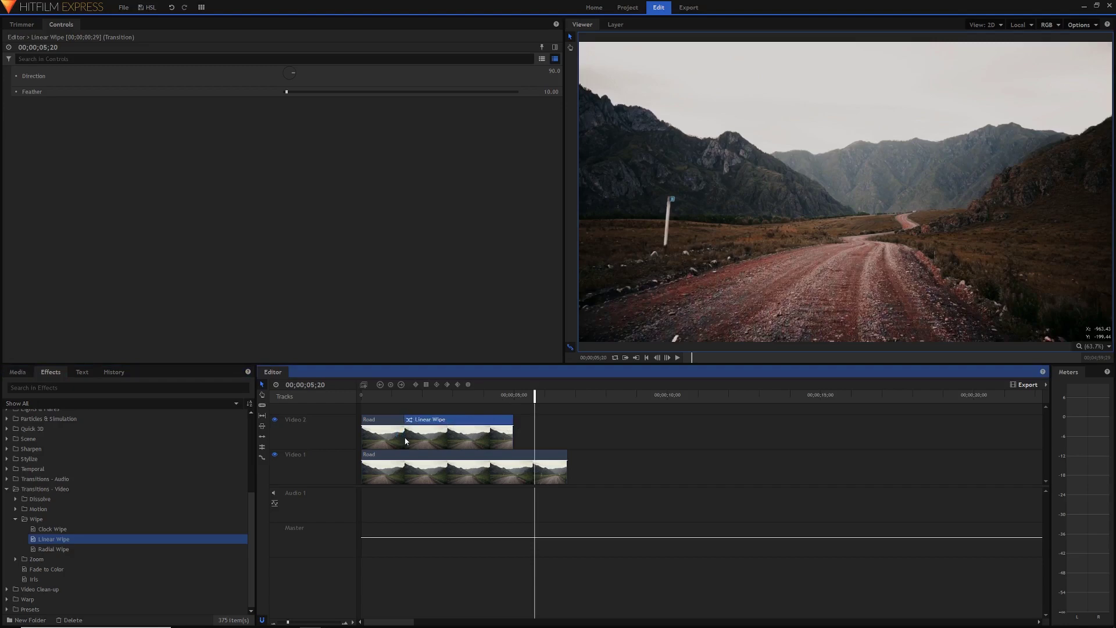
left_click(379, 394)
key("space")
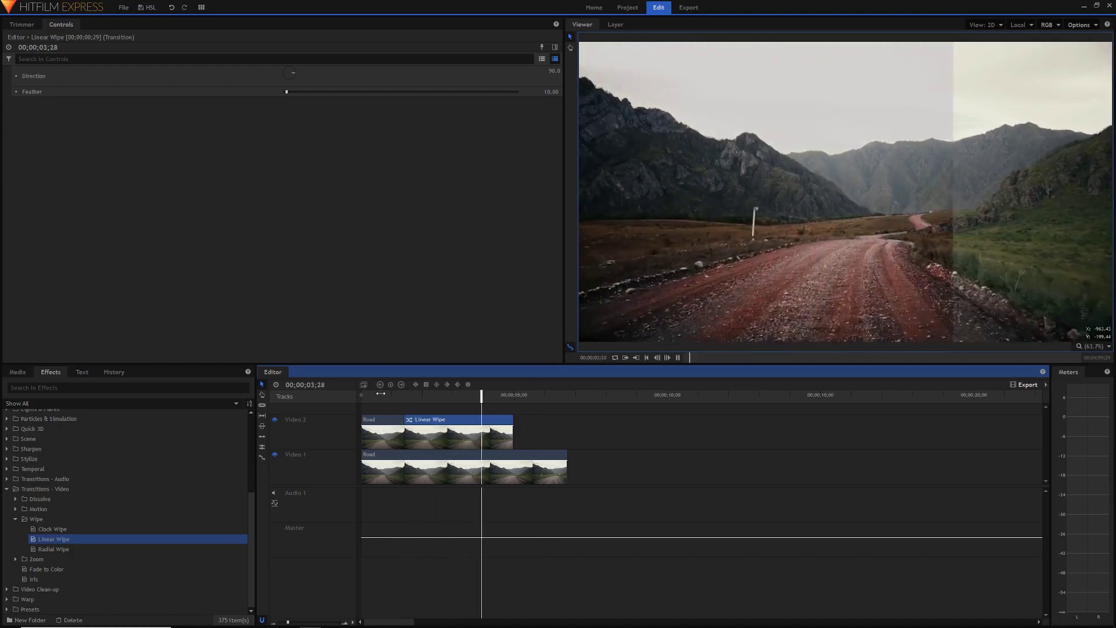
key("space")
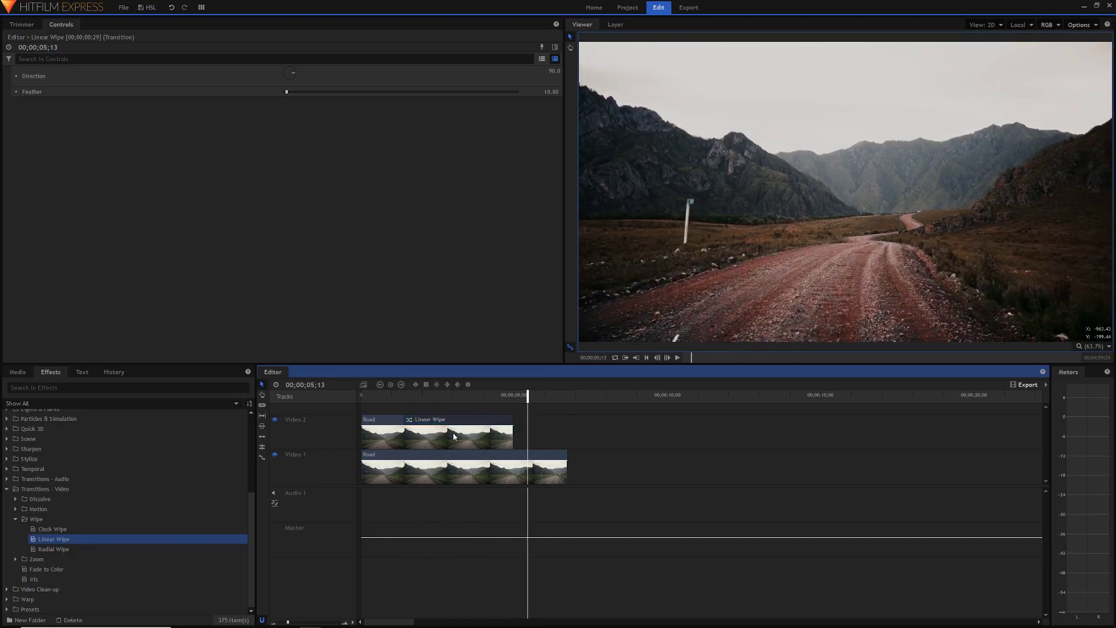
left_click(452, 433)
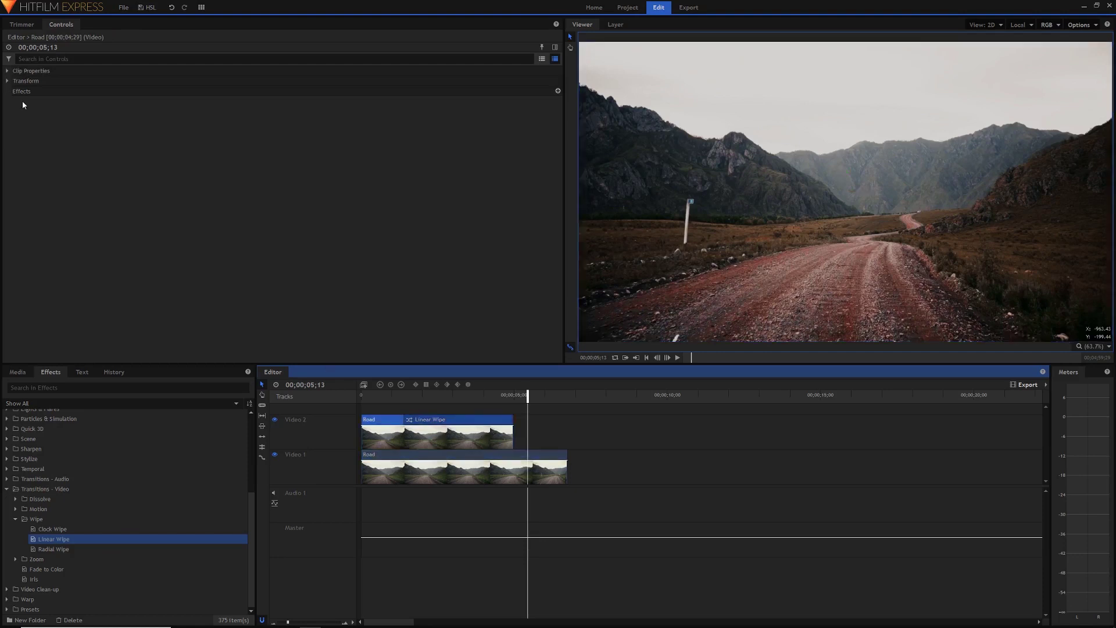
- Set the Linear Wipe's Feather to 1.00, checking the edge with a playback preview
left_click(444, 425)
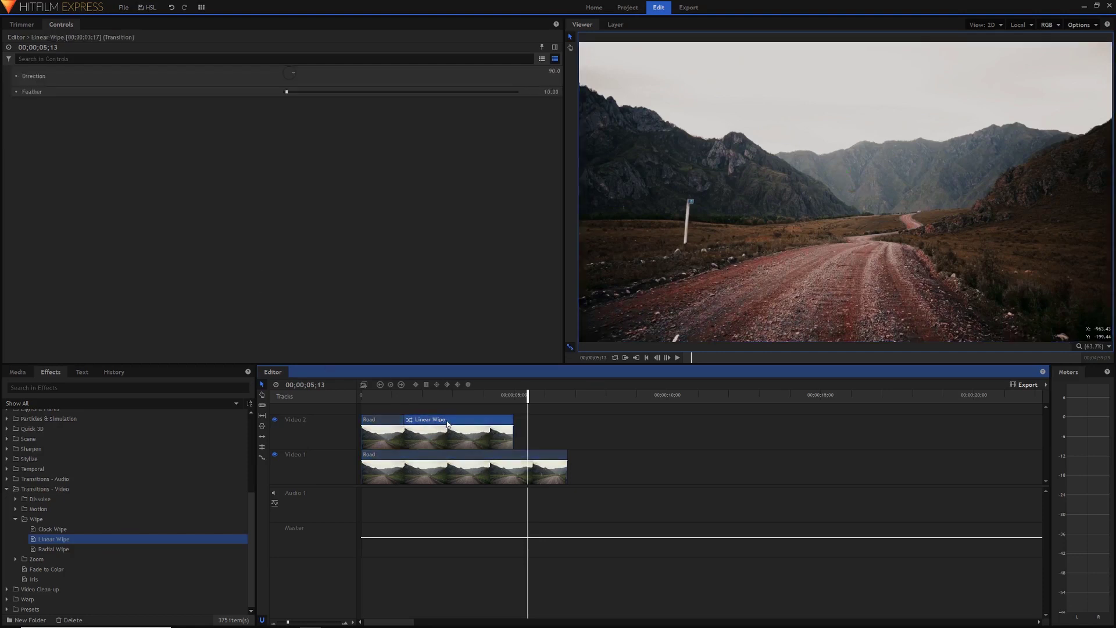
left_click(426, 397)
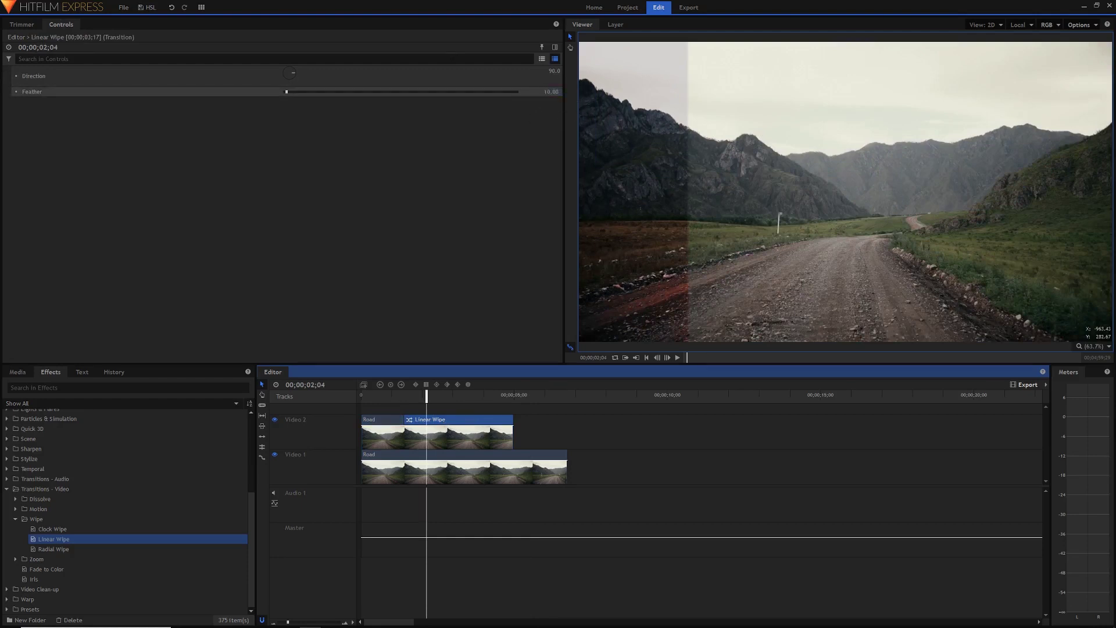
left_click_drag(555, 91, 599, 92)
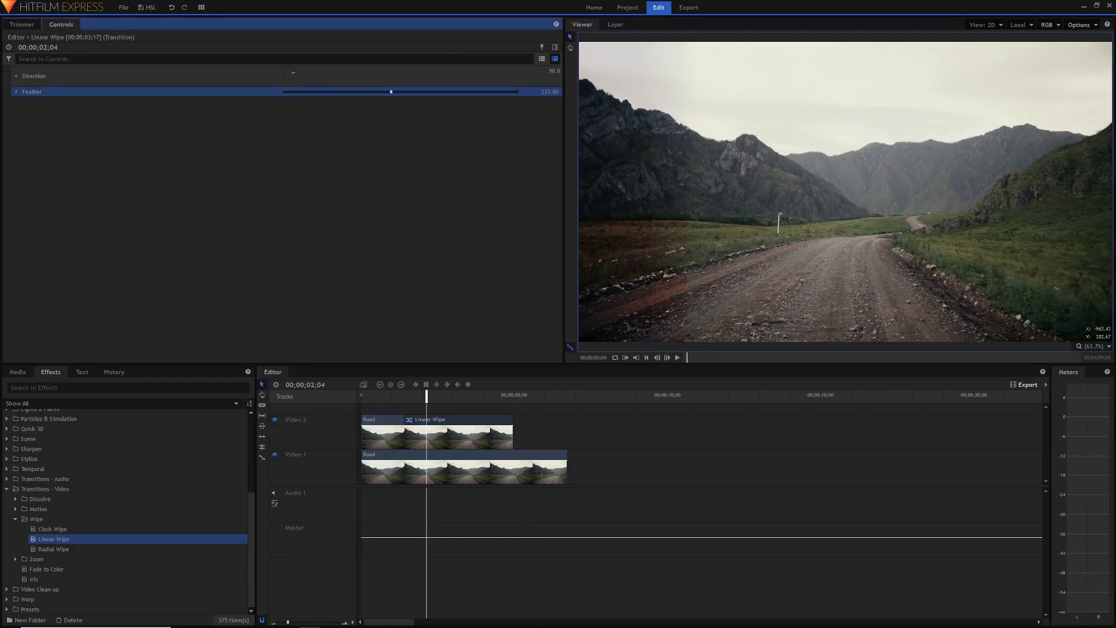
key("space")
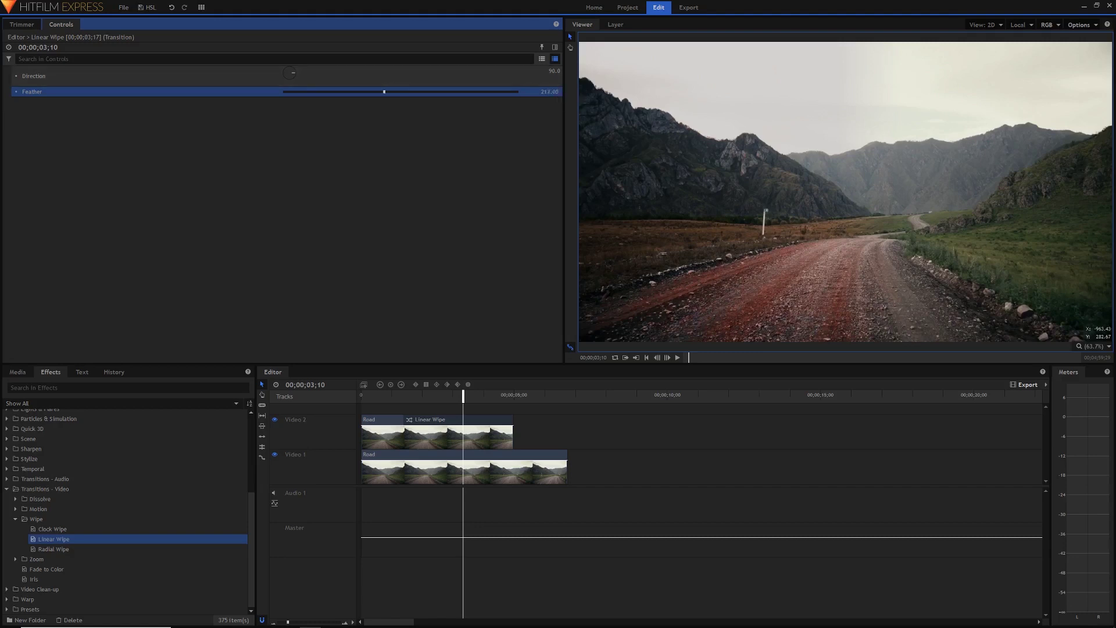
left_click_drag(384, 91, 284, 92)
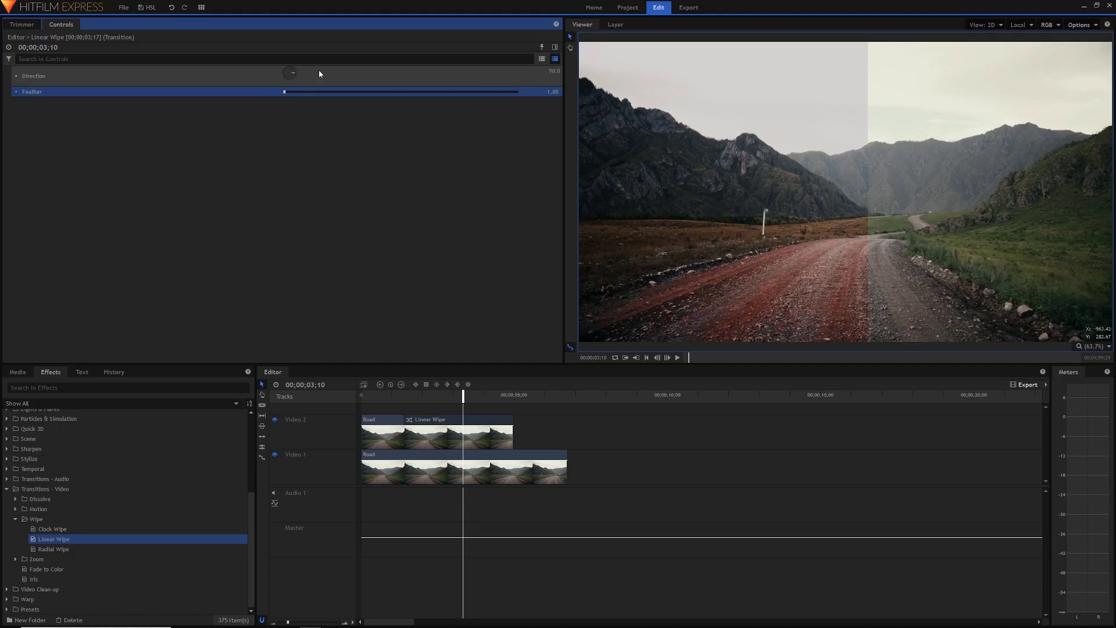
left_click_drag(407, 395, 473, 394)
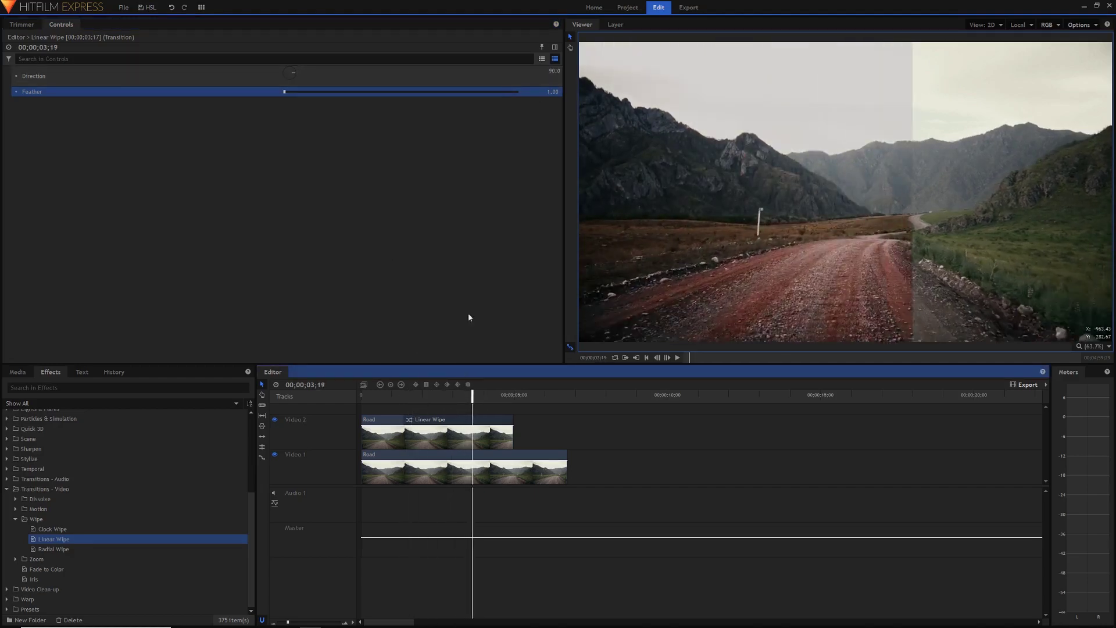
left_click(556, 69)
type("270")
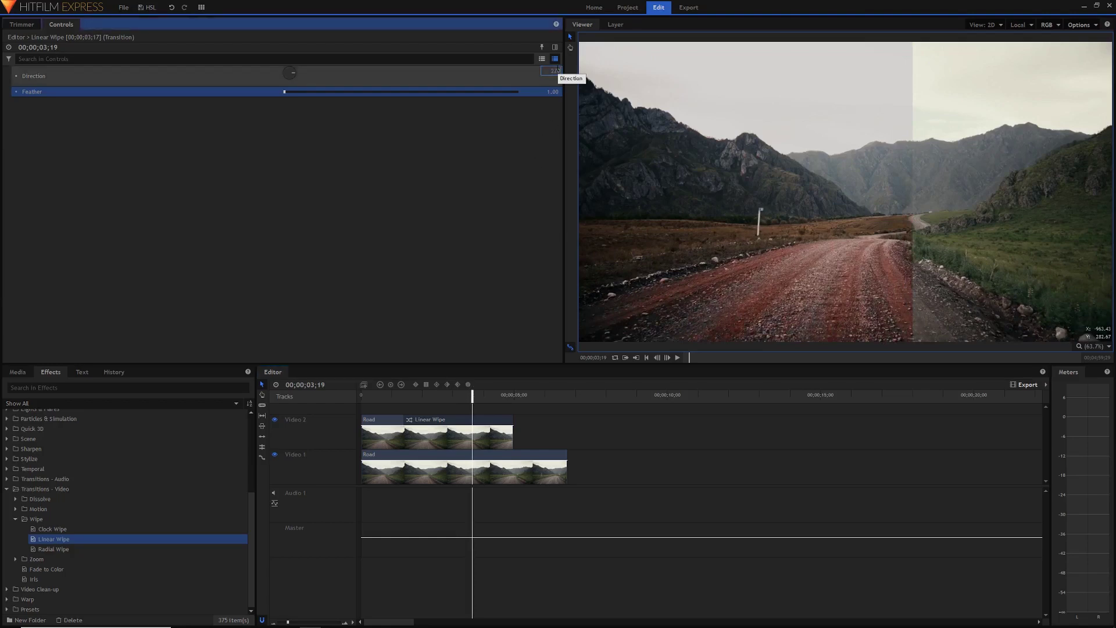
key("Return")
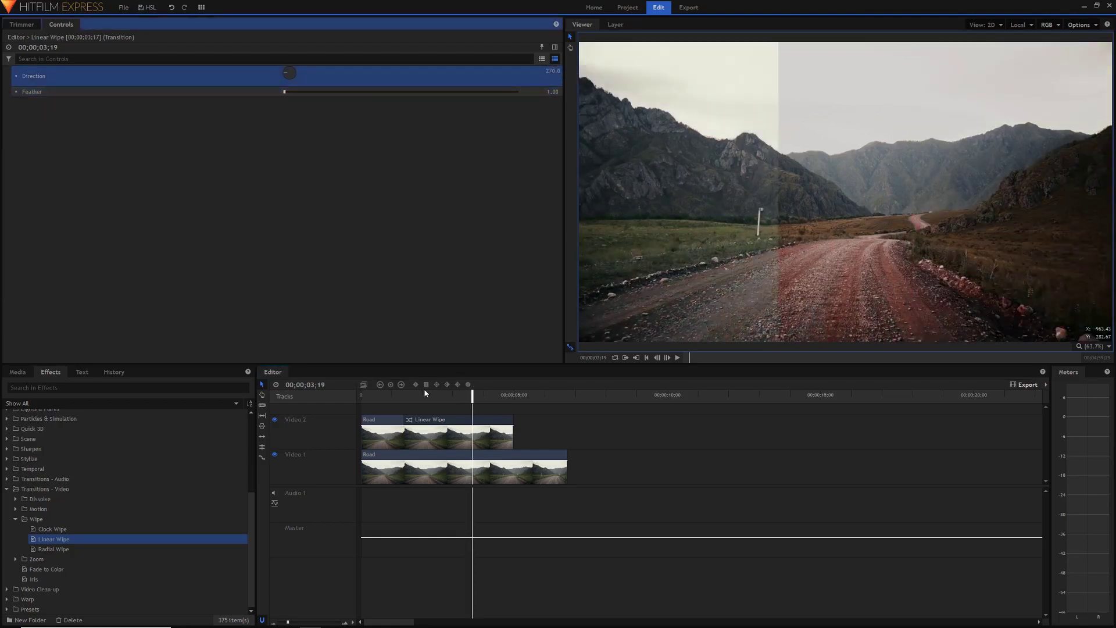
left_click_drag(425, 394, 497, 393)
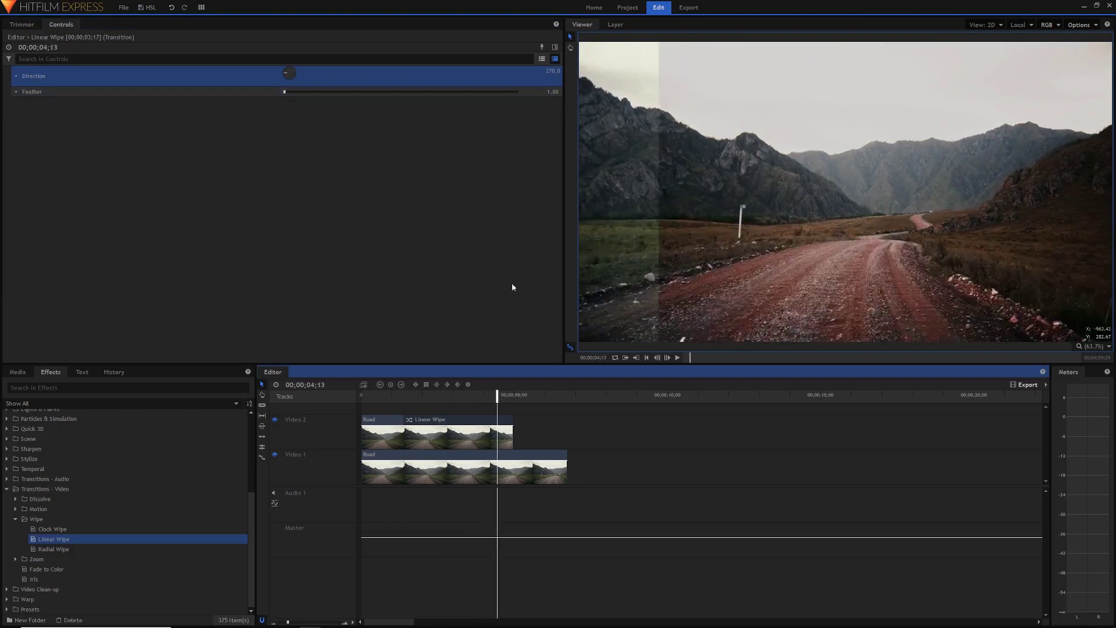
left_click(561, 69)
type("0")
key("Return")
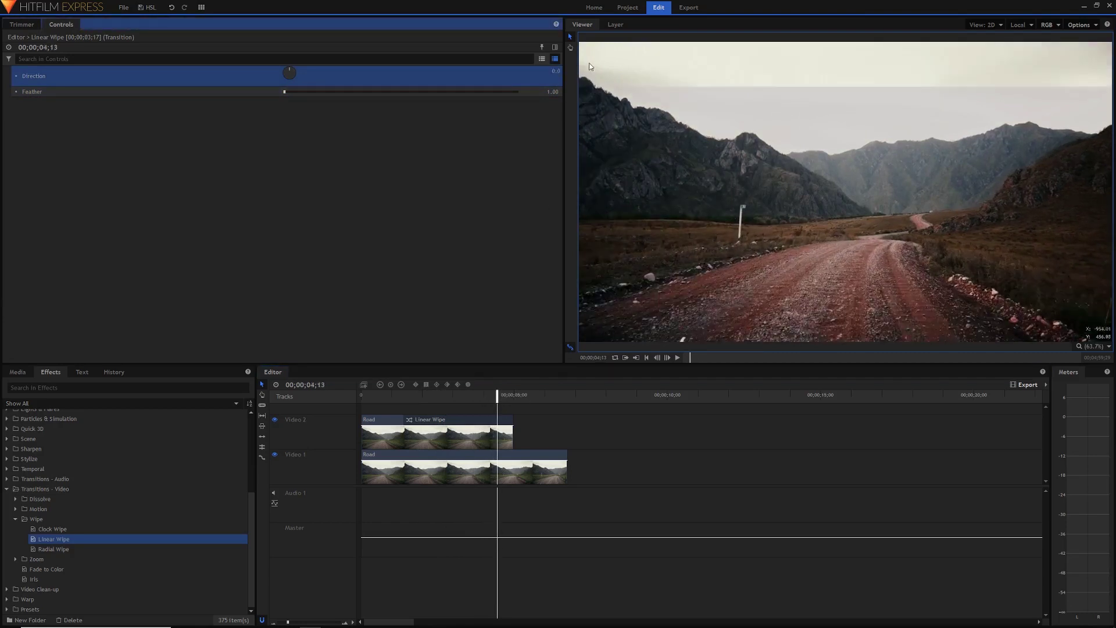
mouse_move(497, 394)
left_mouse_down()
mouse_move(461, 393)
mouse_move(504, 393)
left_mouse_up()
left_click(557, 65)
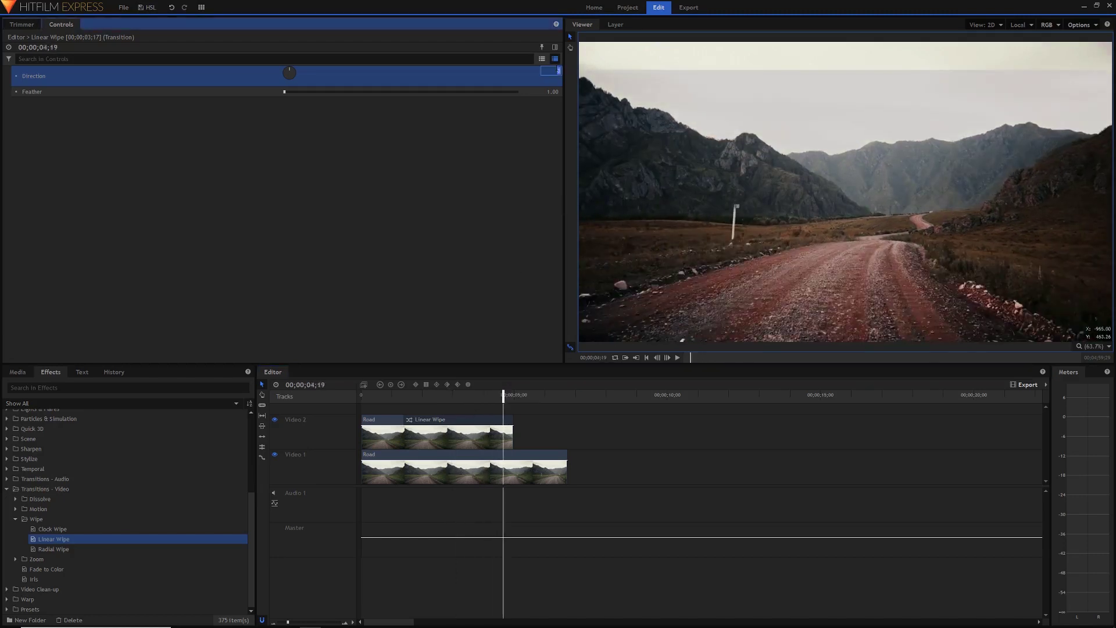
key("Return")
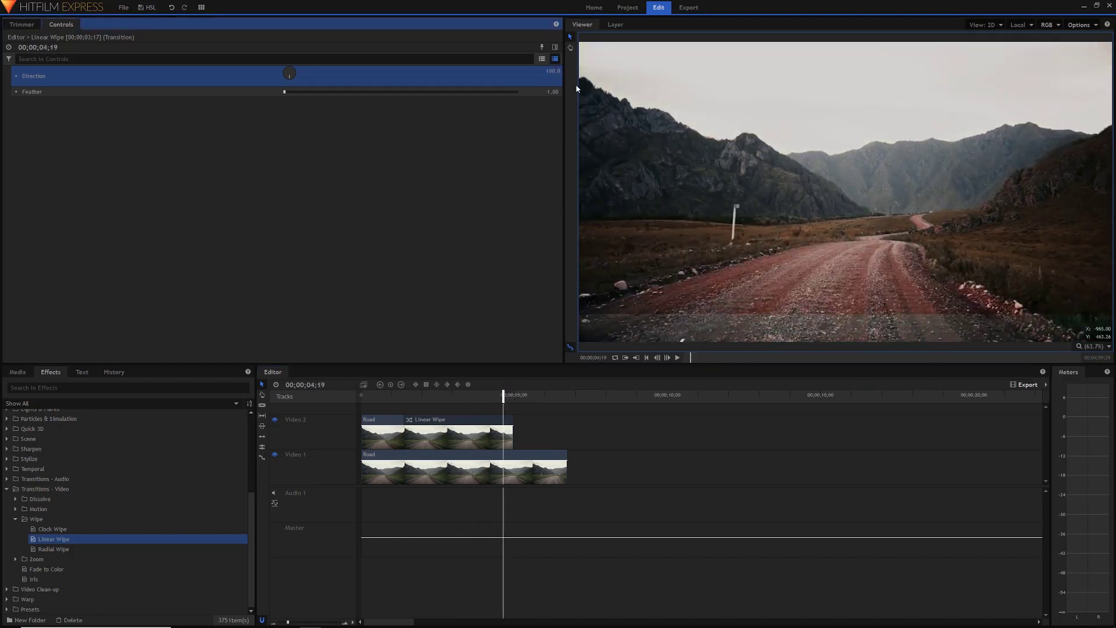
left_click(436, 398)
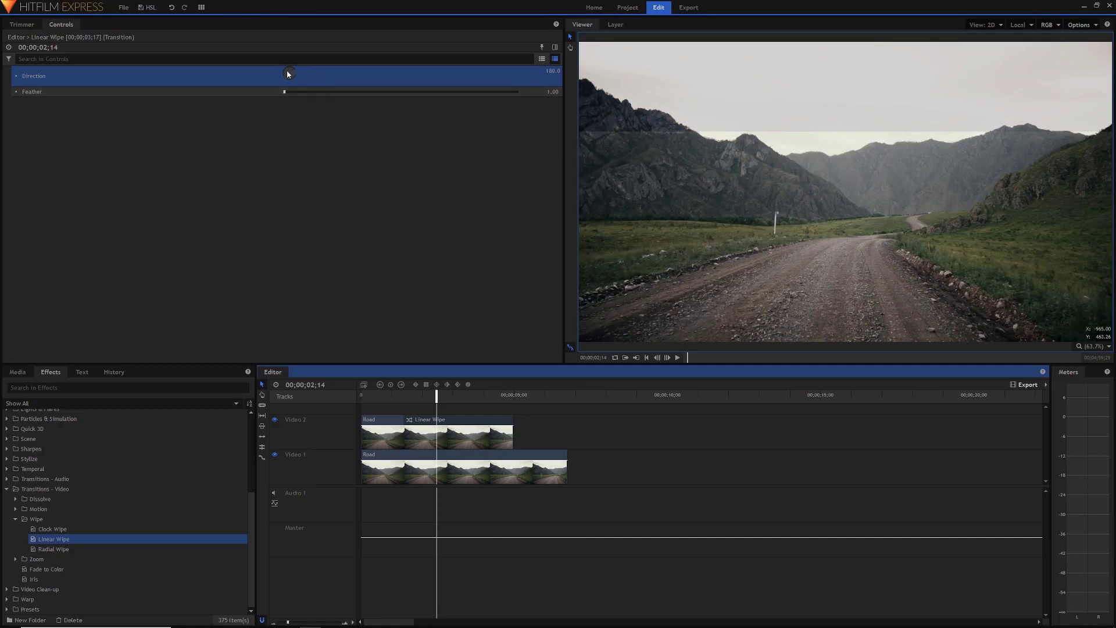
left_click_drag(289, 73, 302, 99)
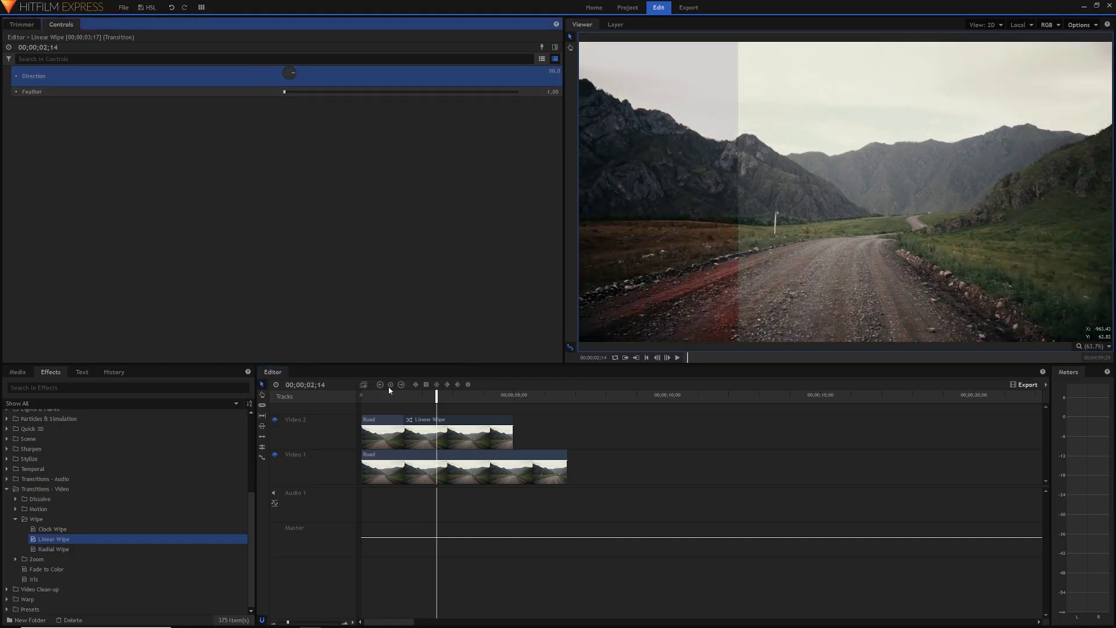
left_click(389, 396)
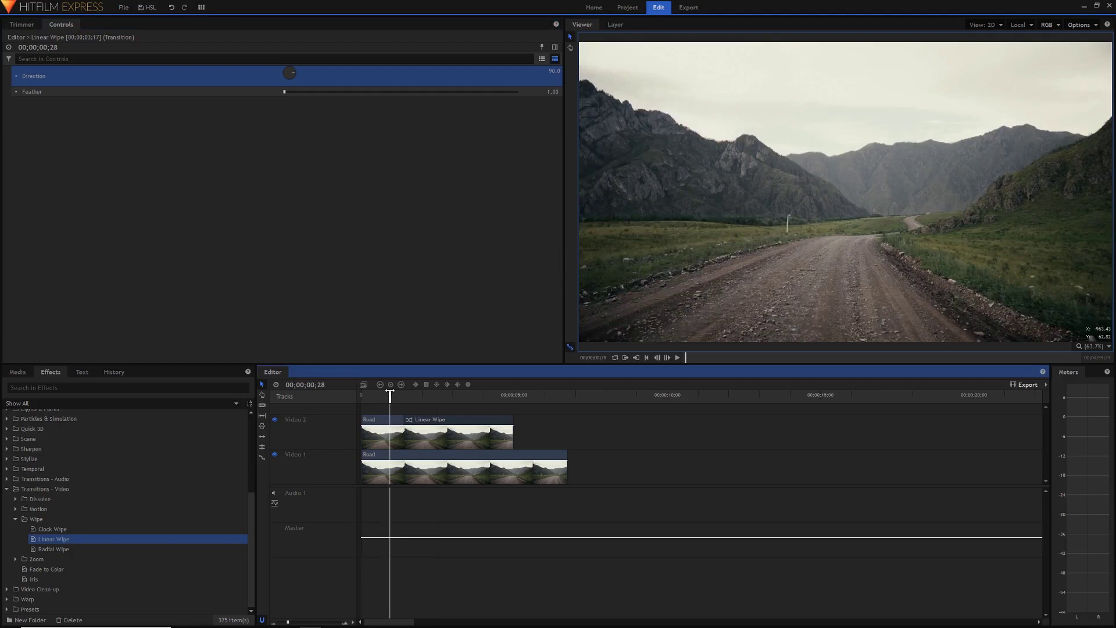
- Expand the Dissolve, Motion and Zoom transition folders and try placing Additive Dissolve on the timeline
left_click(15, 499)
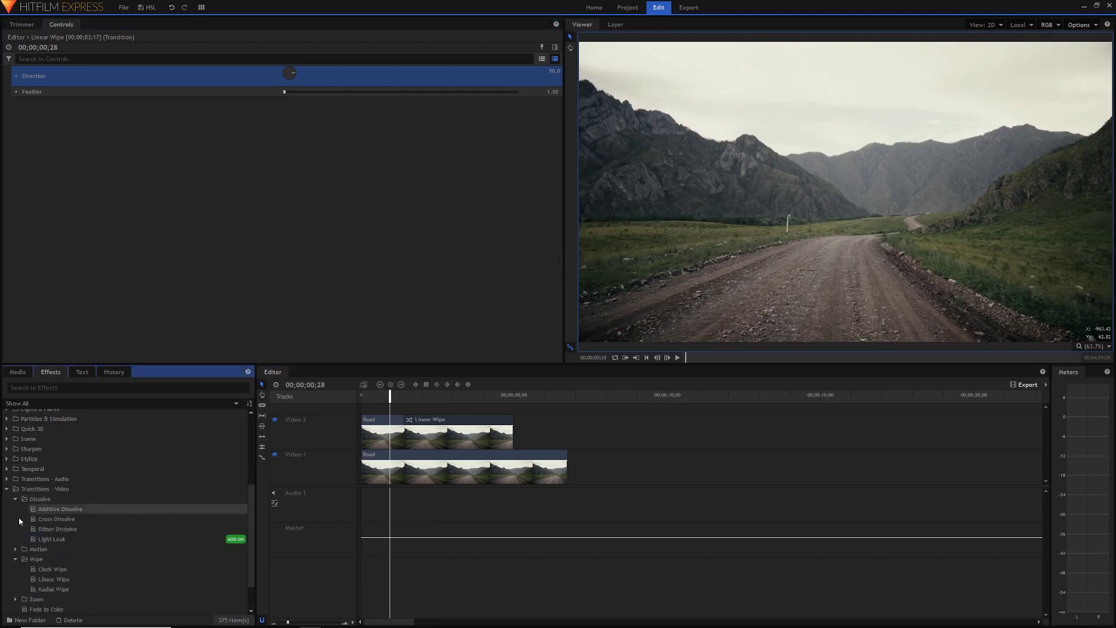
left_click(15, 549)
scroll(20, 561, "down", 2)
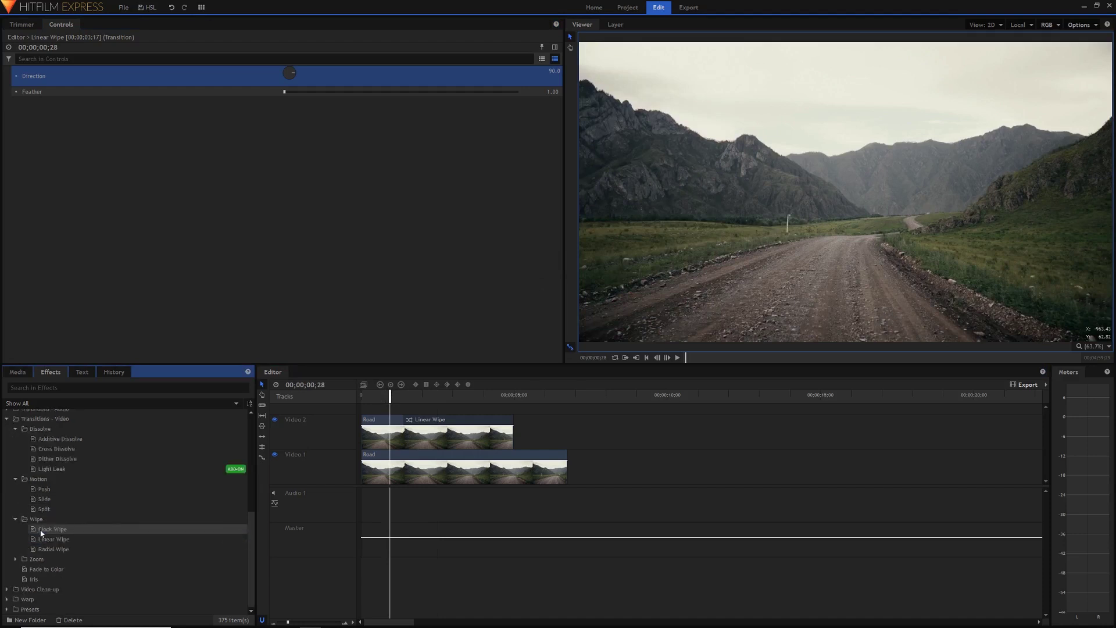
left_click(15, 559)
scroll(114, 530, "down", 1)
scroll(155, 472, "up", 2)
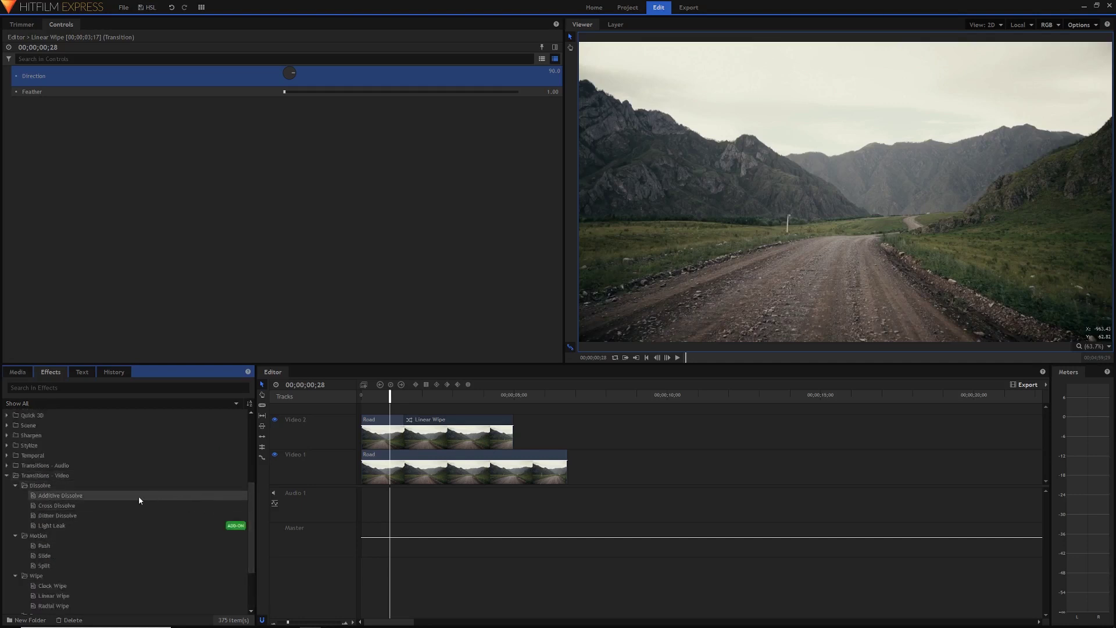
left_click_drag(253, 489, 254, 521)
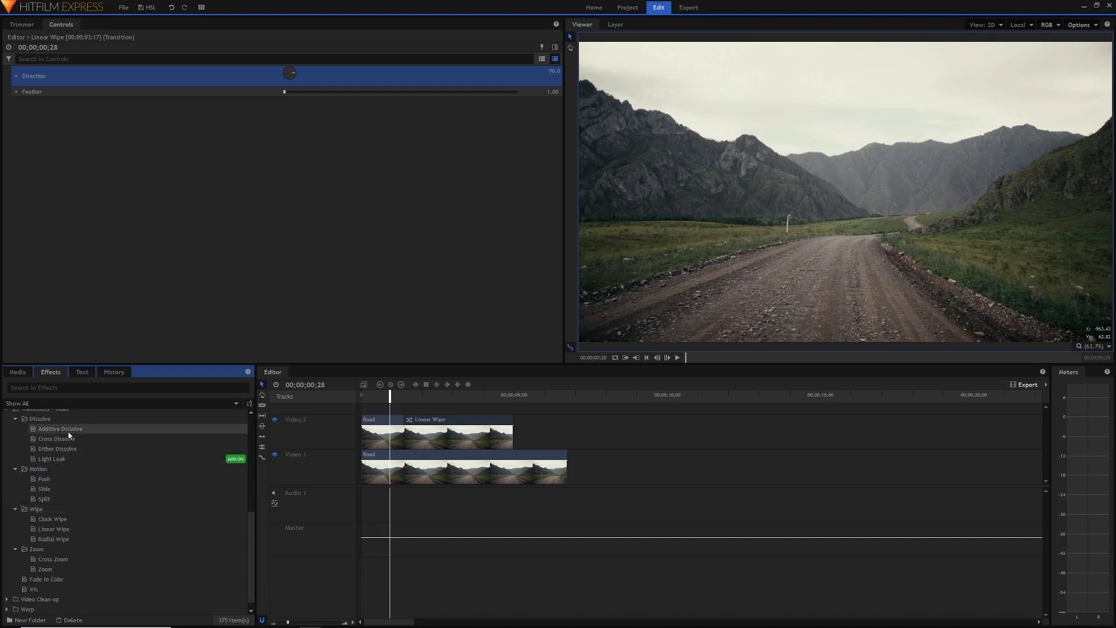
left_click_drag(69, 434, 512, 444)
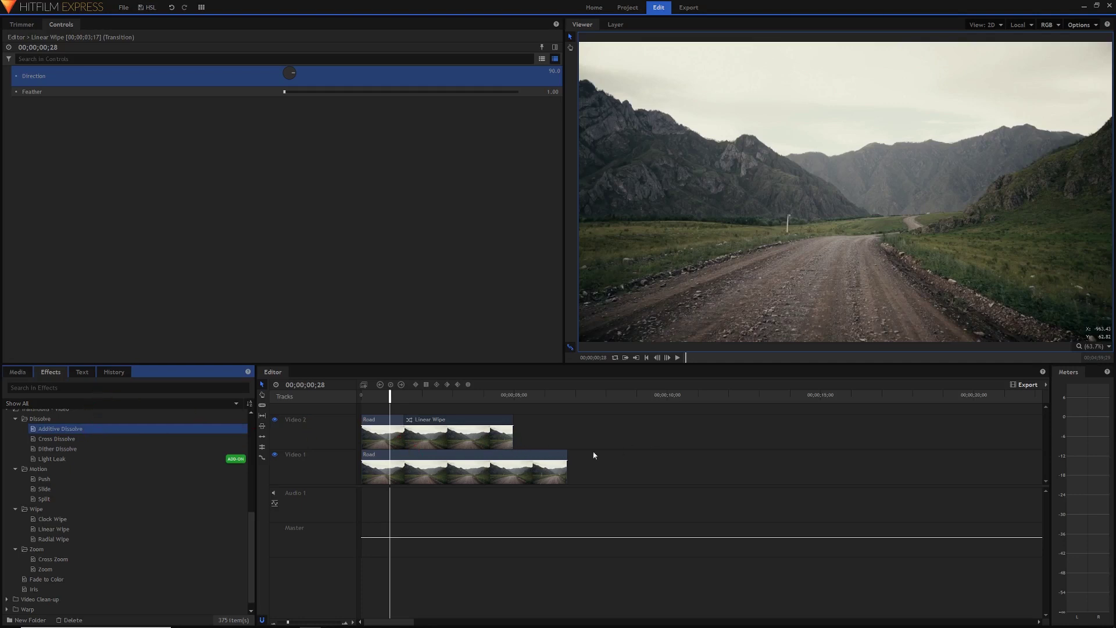